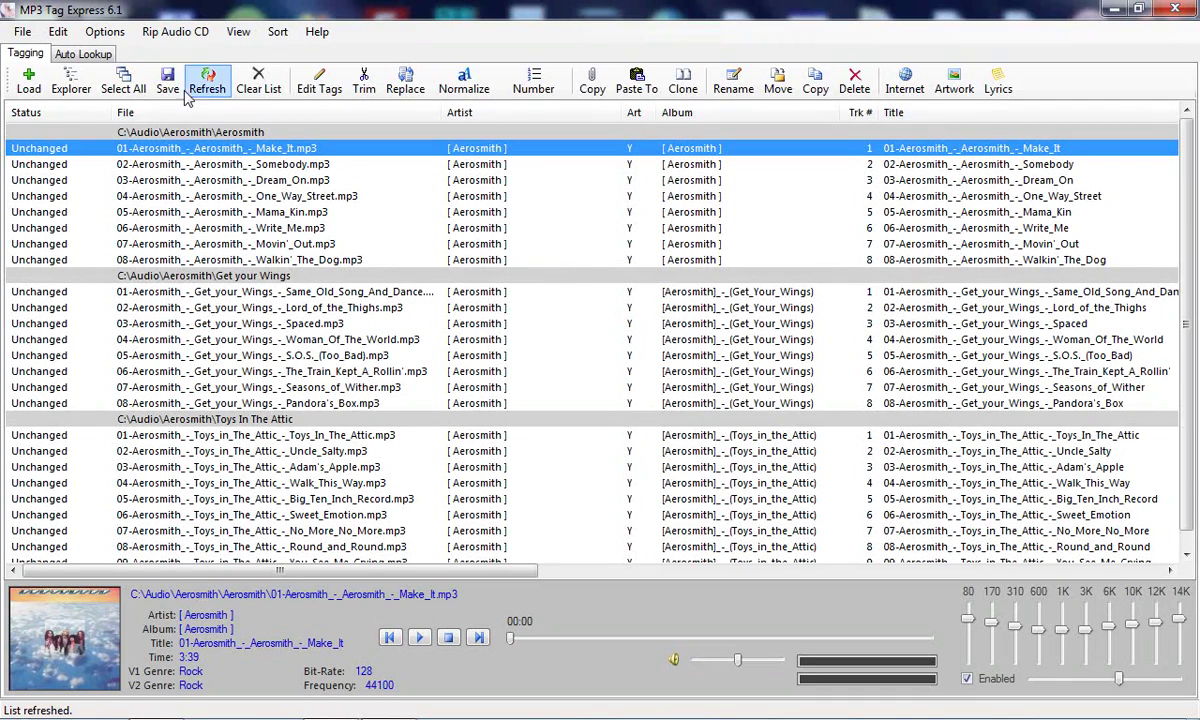
Select all tracks and tick Album and Title in the Trim Special Characters settings.
click(121, 80)
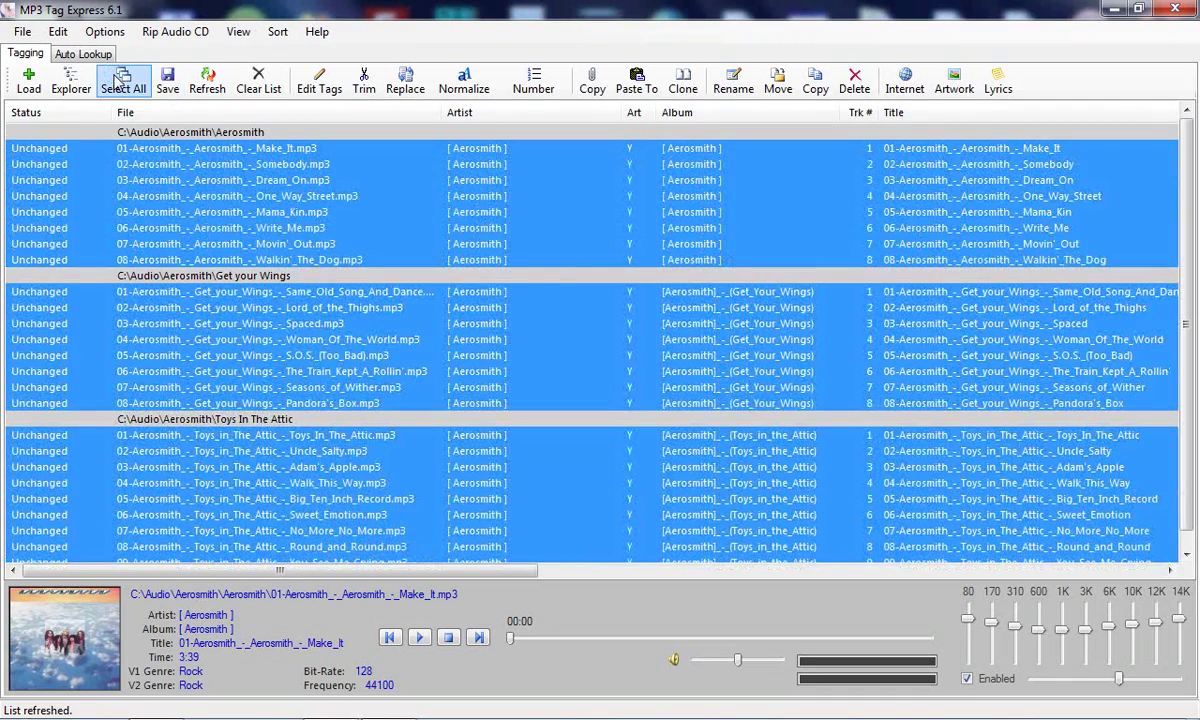
click(370, 84)
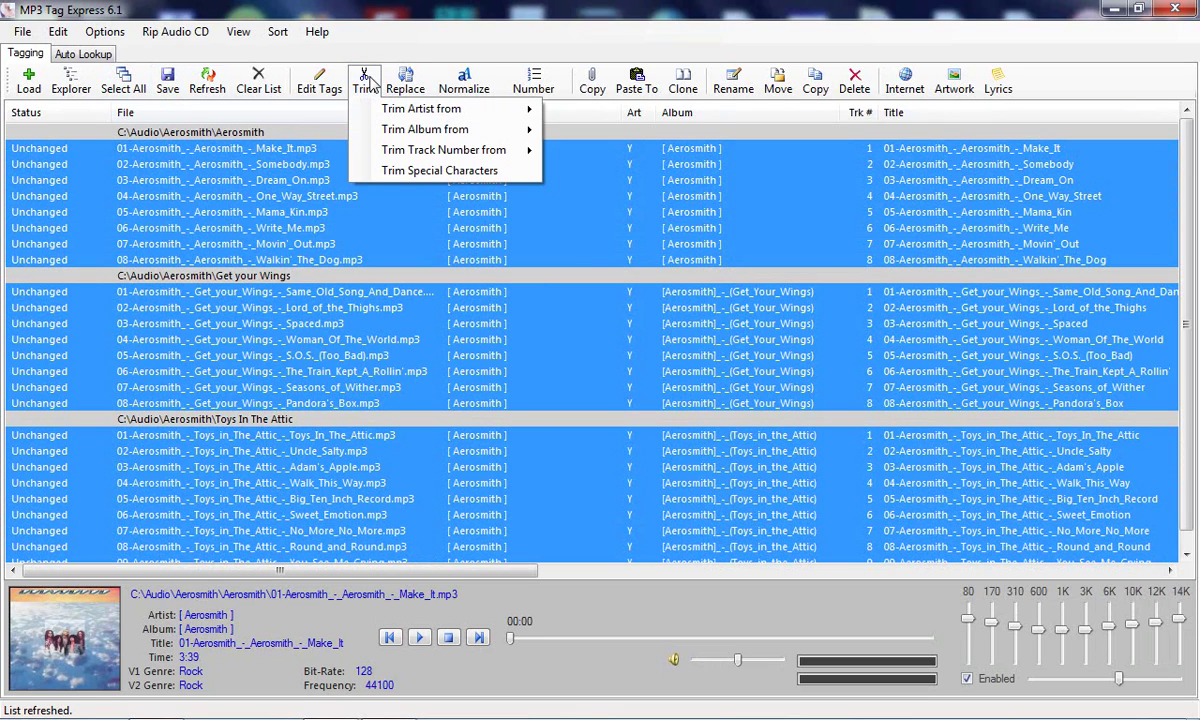
click(396, 171)
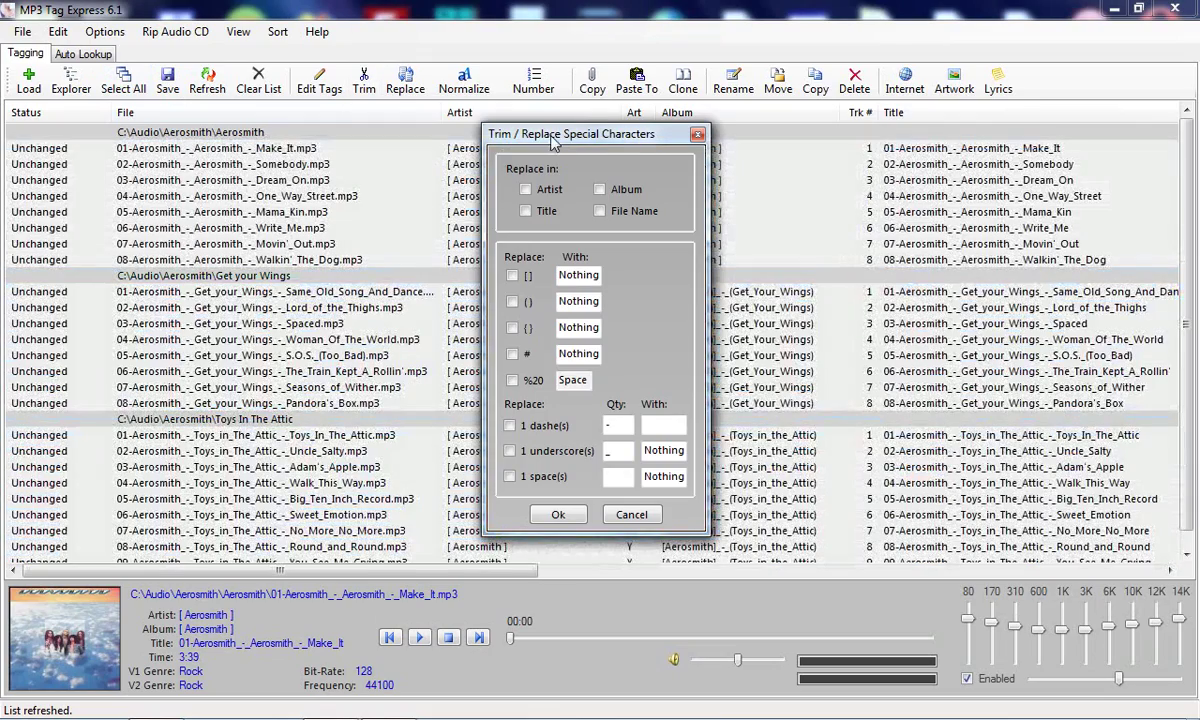
drag(557, 139, 558, 257)
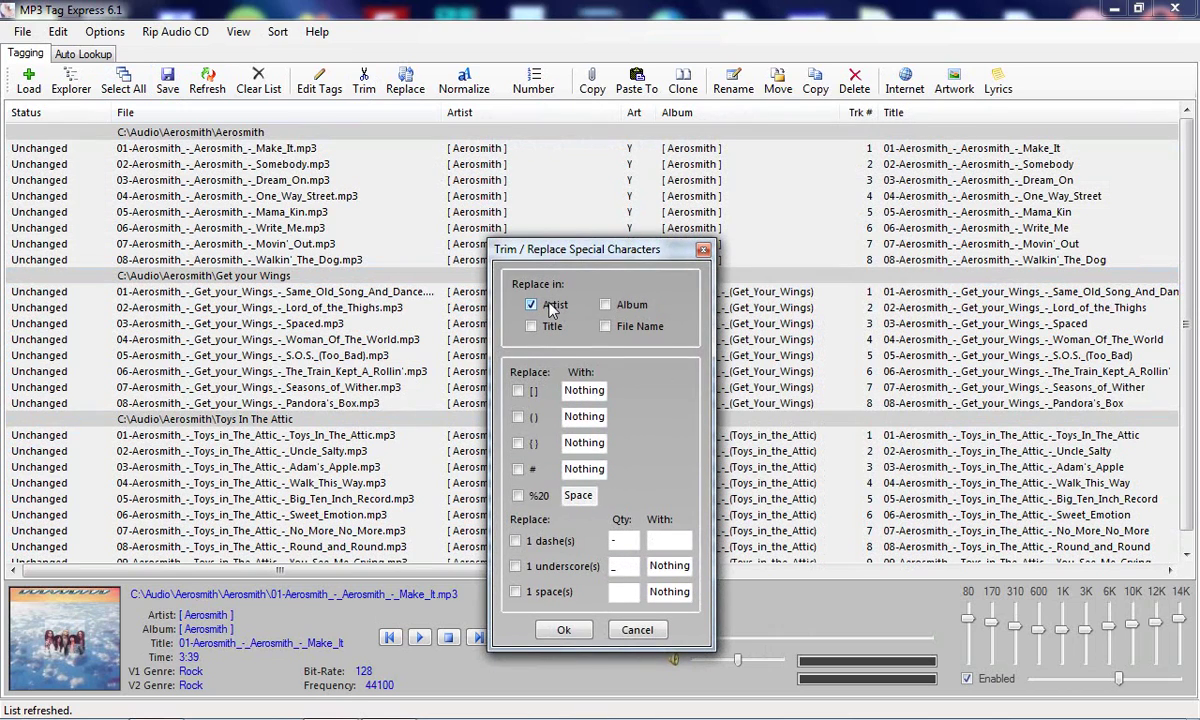
click(605, 304)
click(548, 333)
drag(617, 256, 1003, 97)
key(Return)
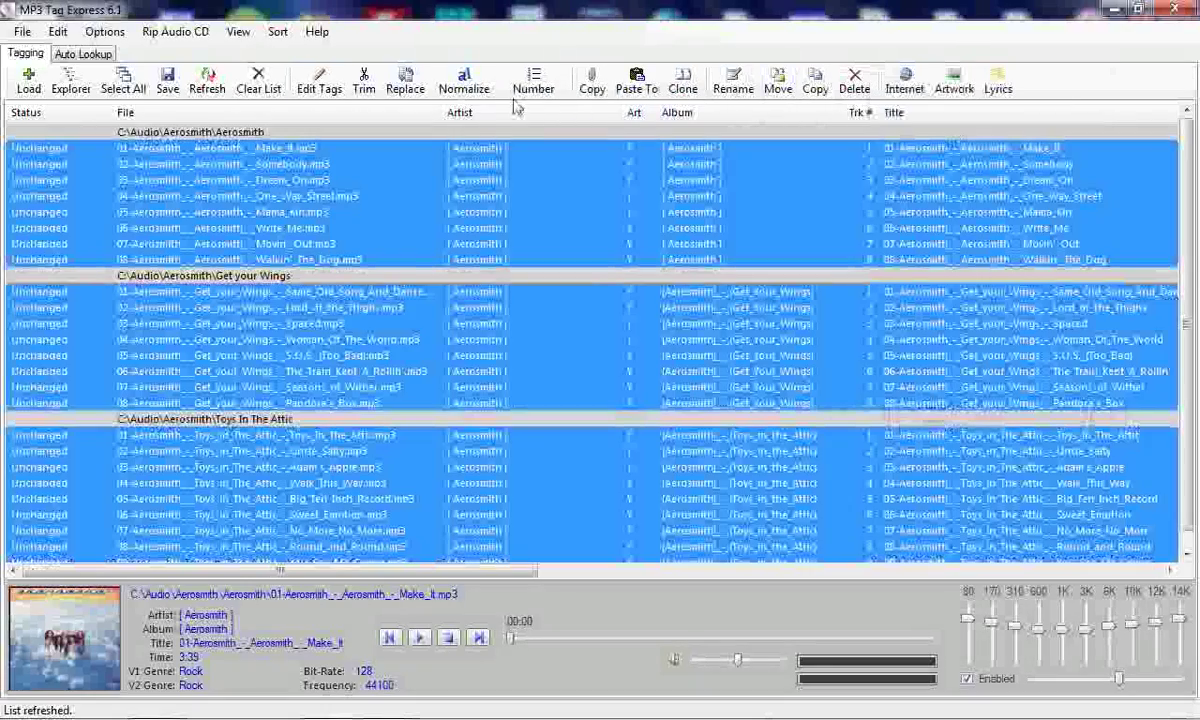
Also strip round brackets, replace underscores with a space, and apply the cleanup to all files.
click(364, 80)
click(408, 172)
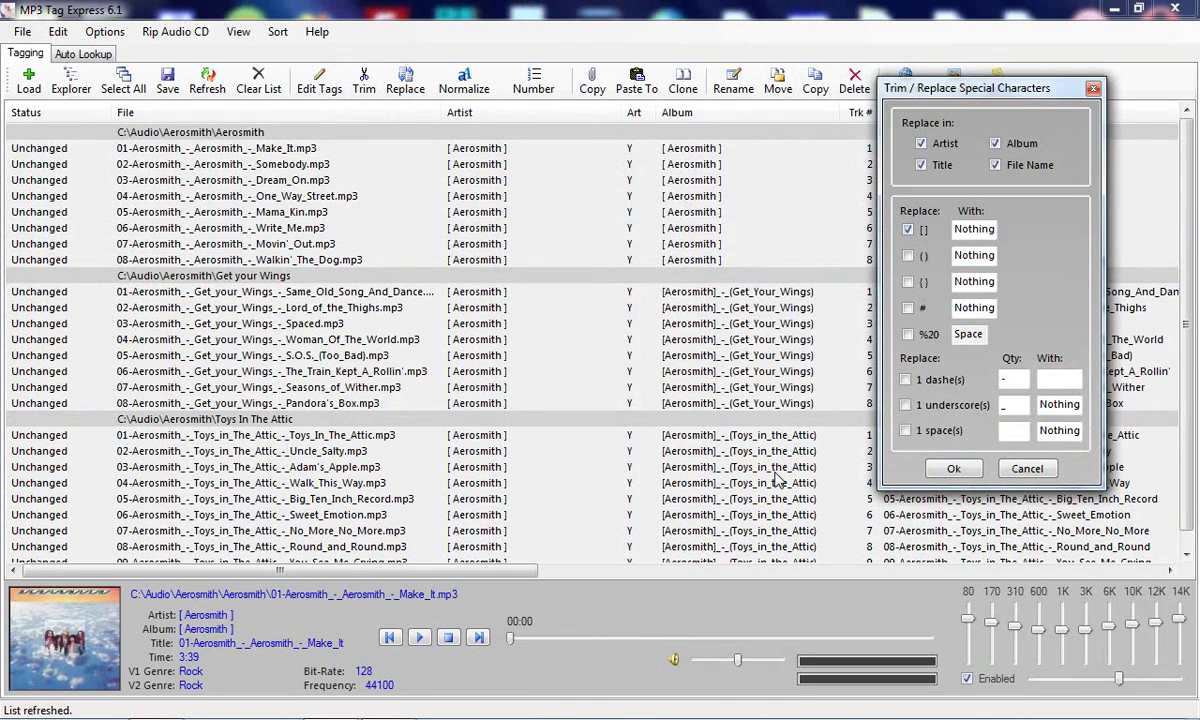
click(908, 256)
click(905, 404)
click(1043, 404)
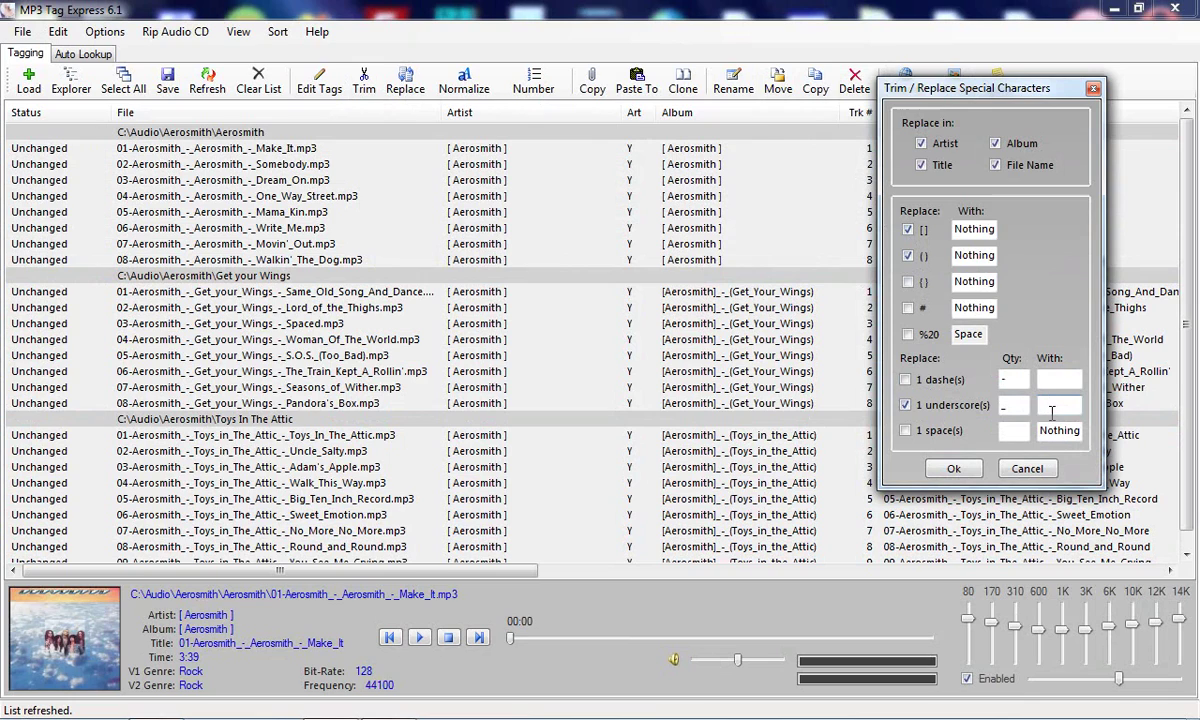
click(953, 470)
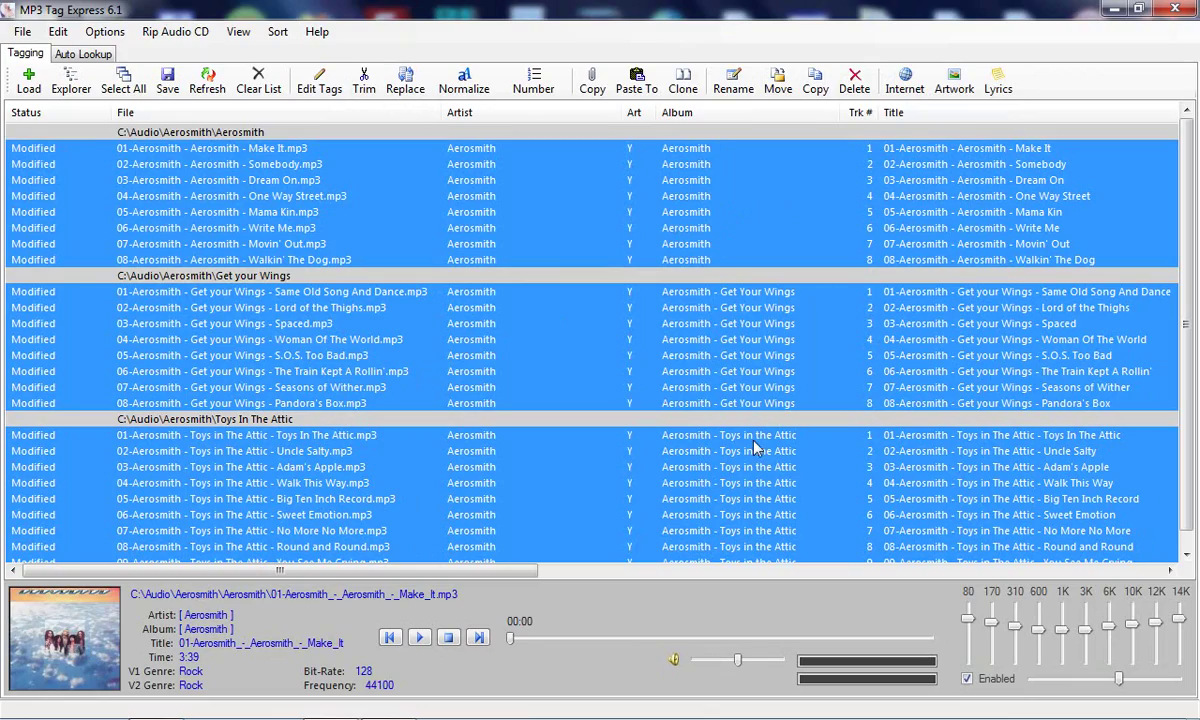
After checking the Dream On and Make It tracks, trim Aerosmith from every file's album, title and file name.
click(535, 184)
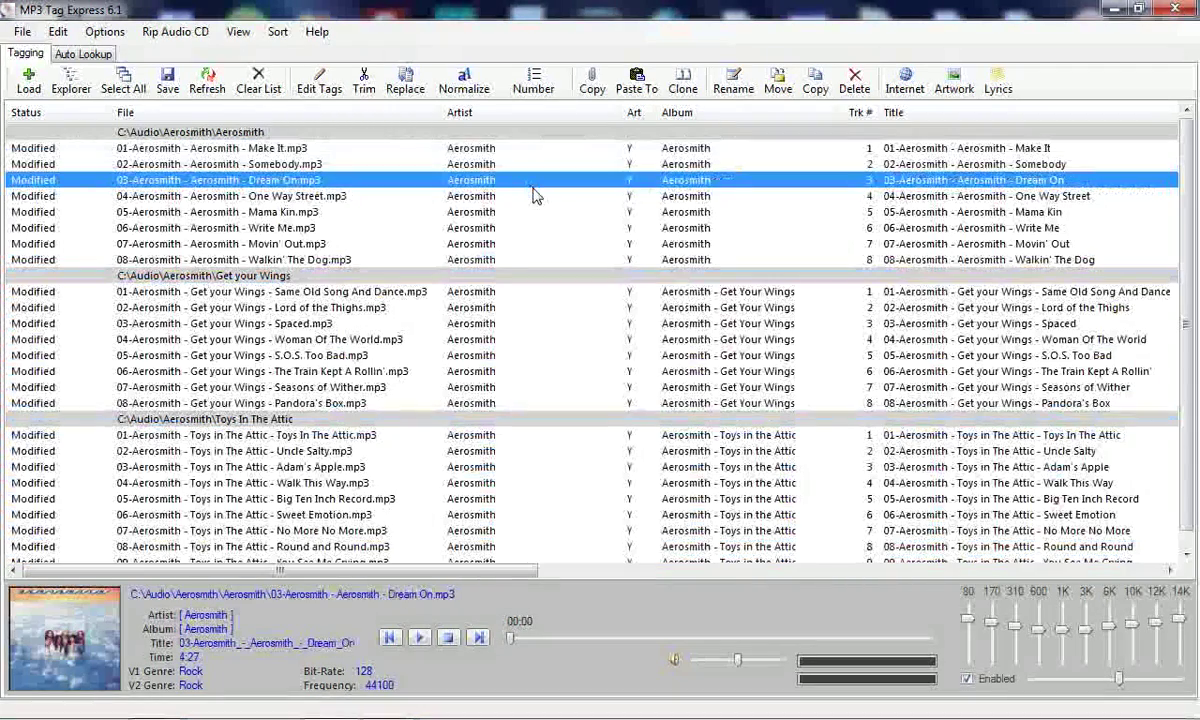
click(497, 150)
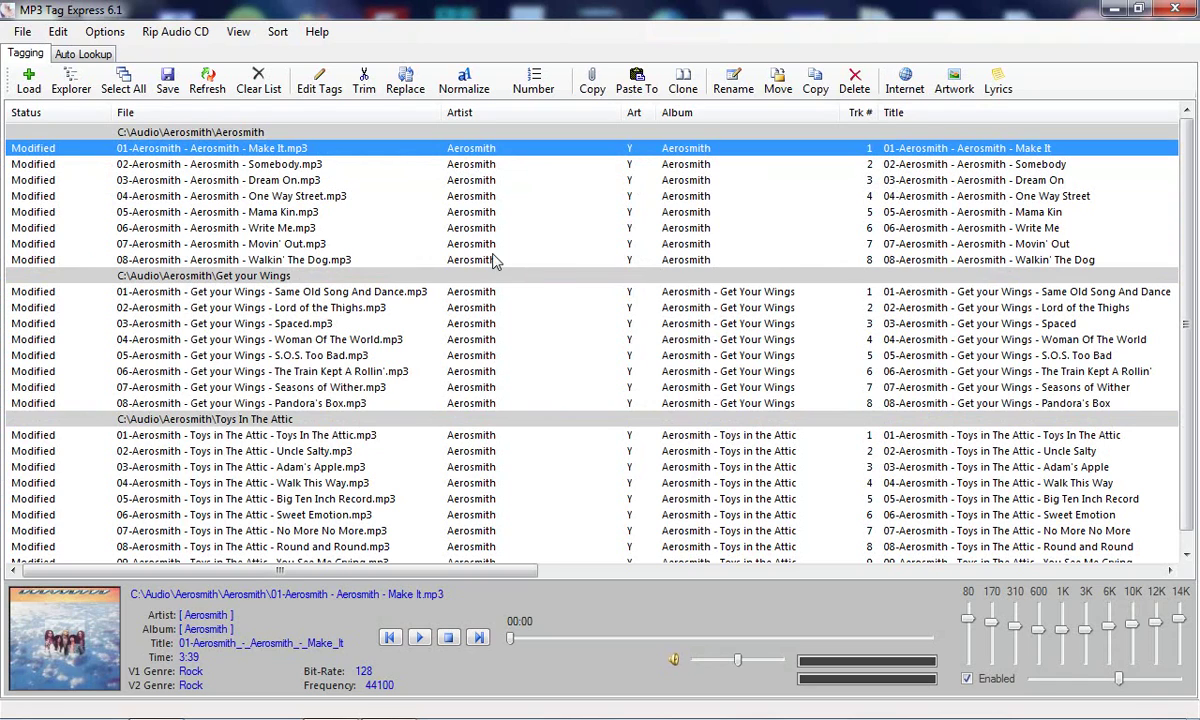
click(137, 86)
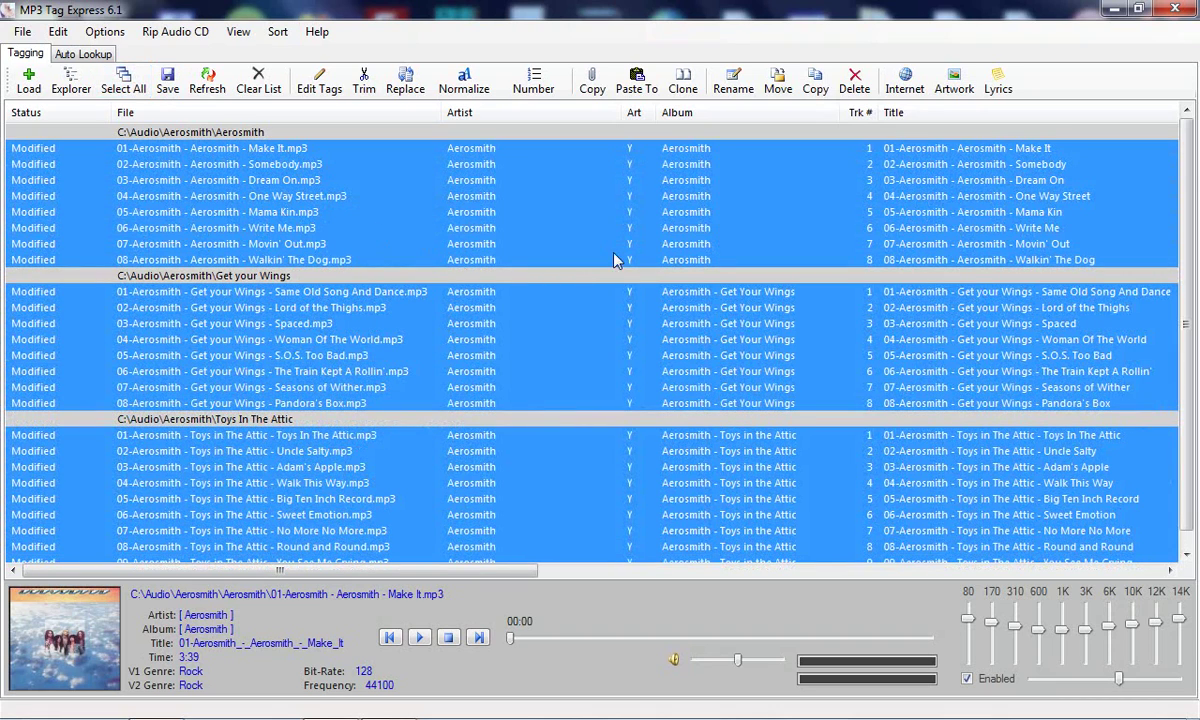
click(368, 80)
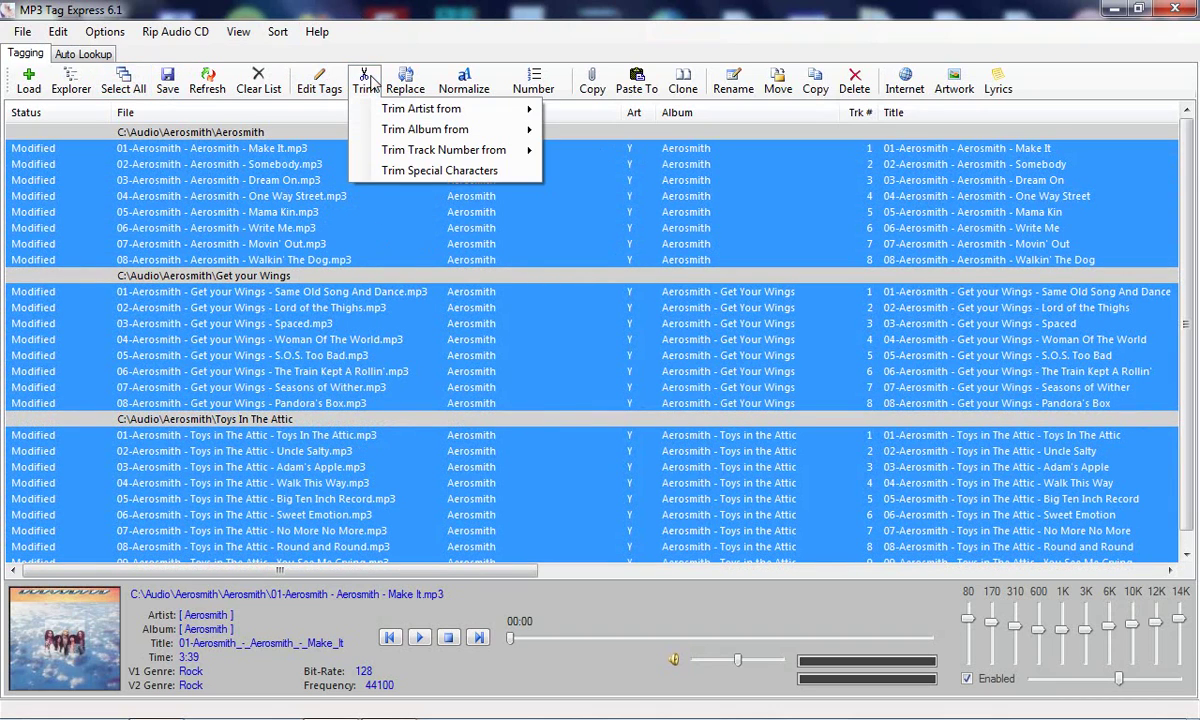
mouse_move(386, 113)
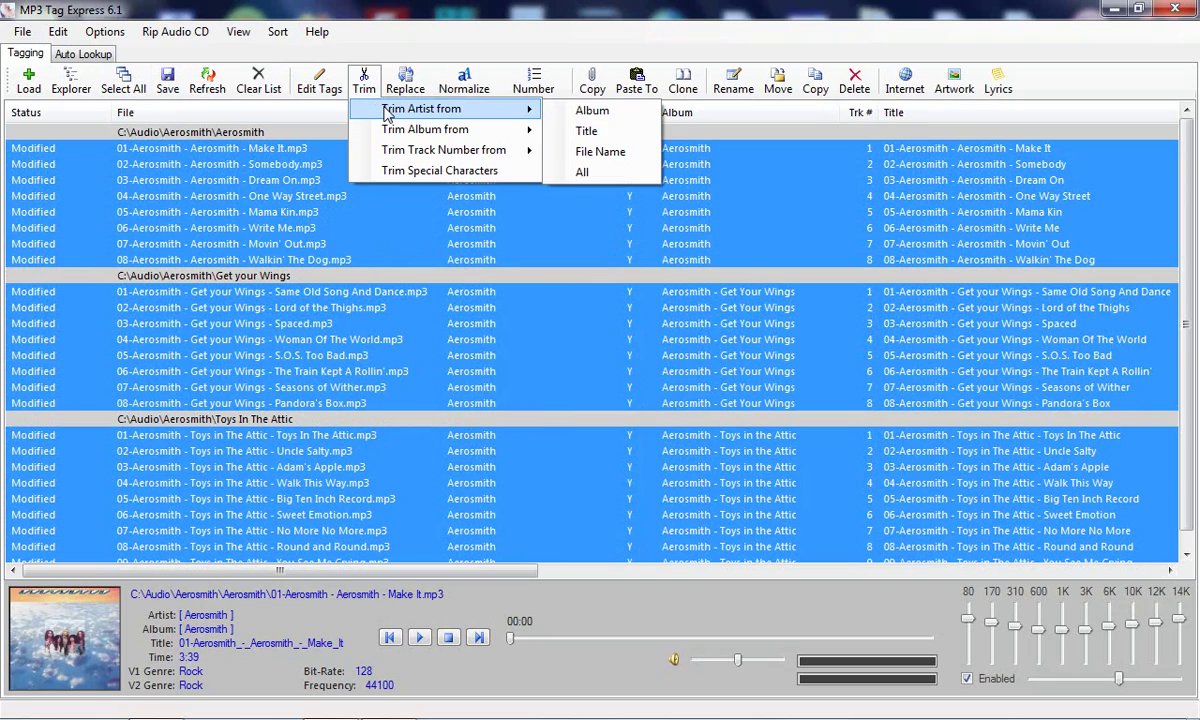
click(584, 173)
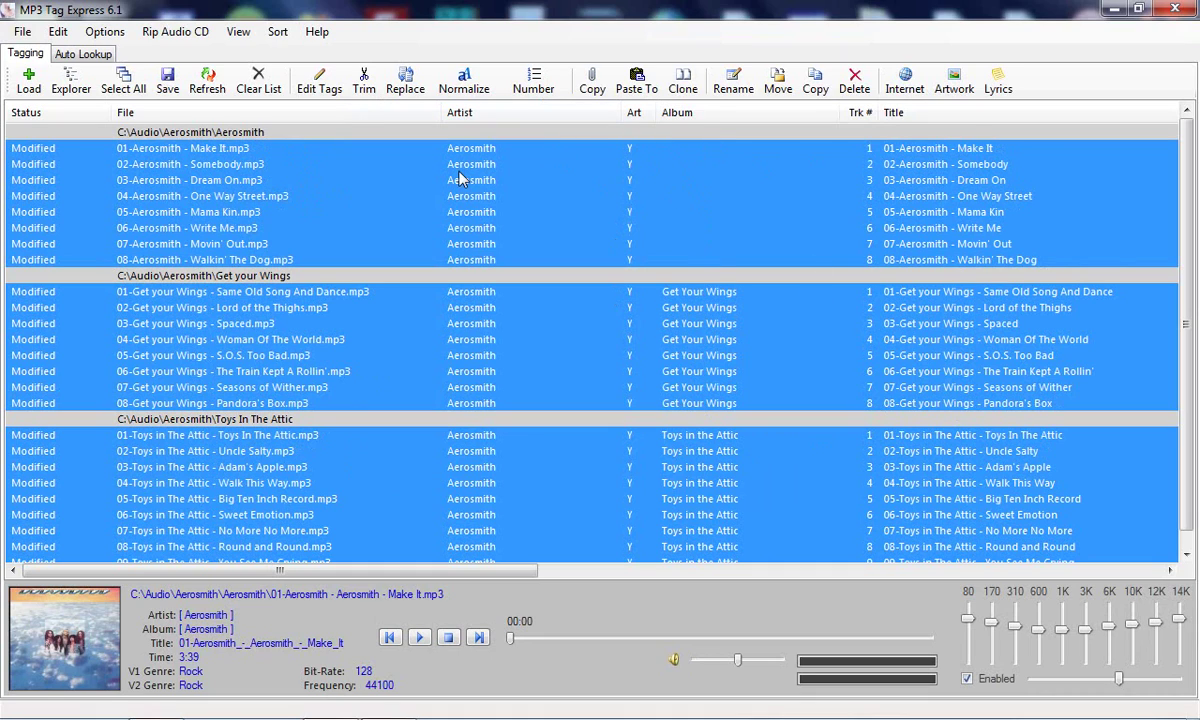
Trim album names from all fields, then the remaining Aerosmith prefix, leaving names like 01-Make It.mp3.
click(367, 80)
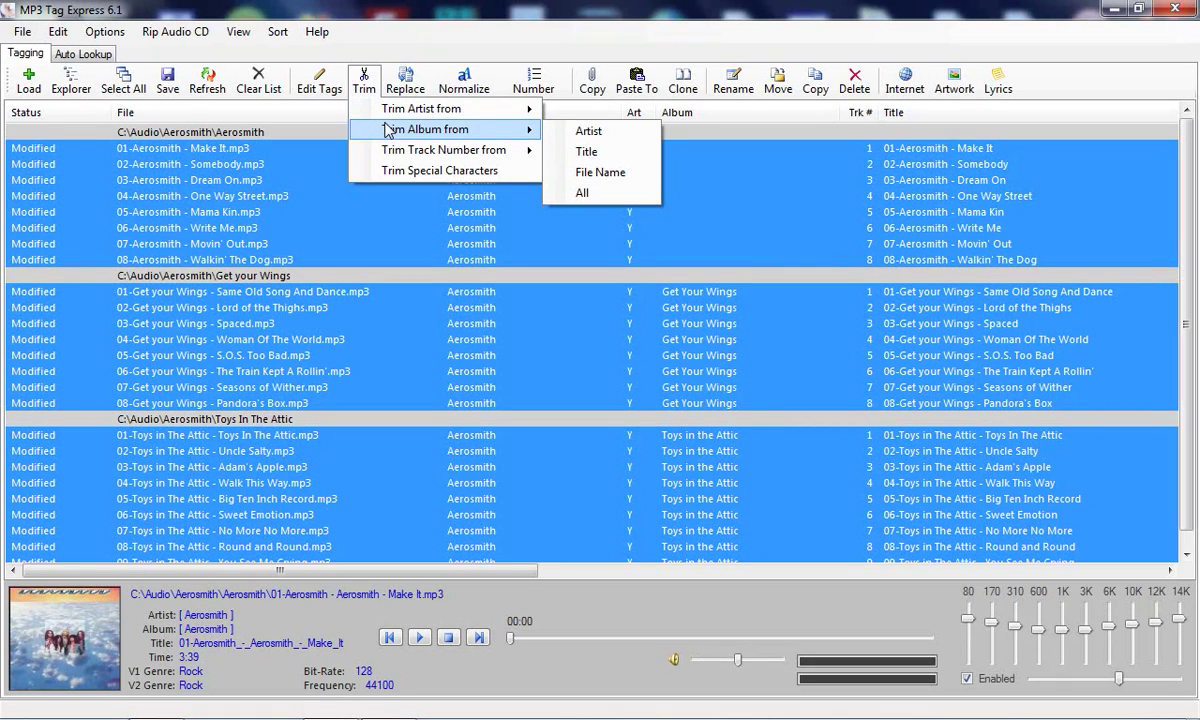
click(584, 194)
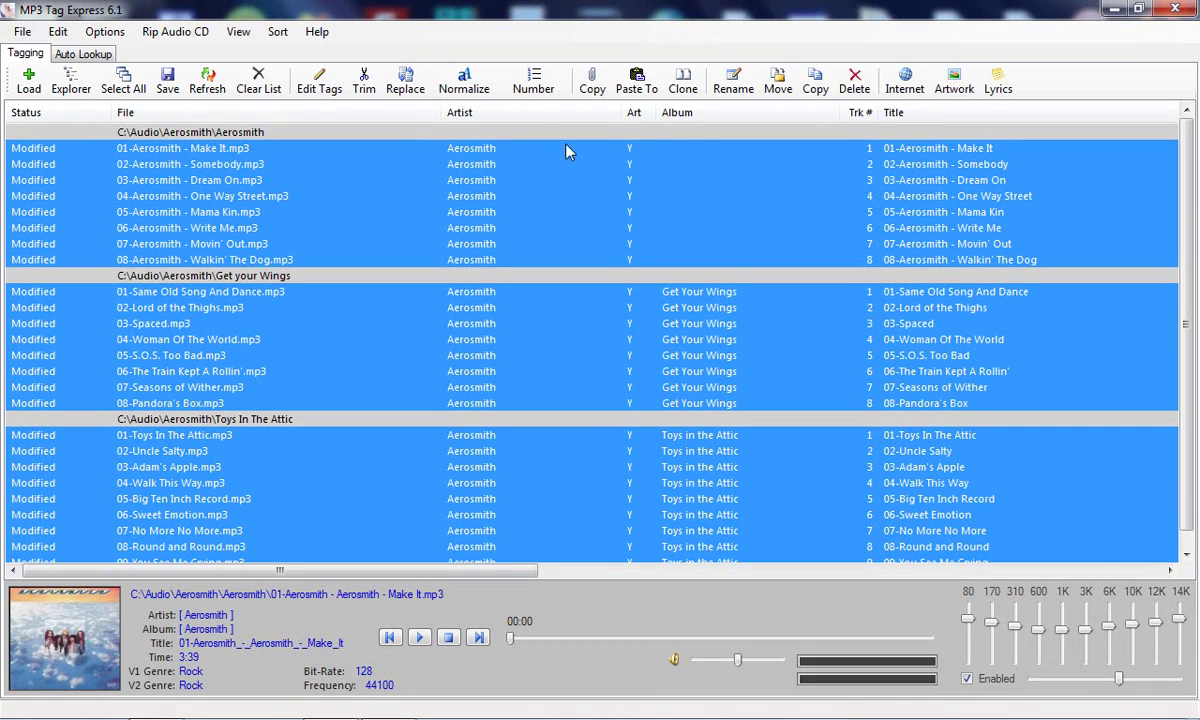
click(368, 86)
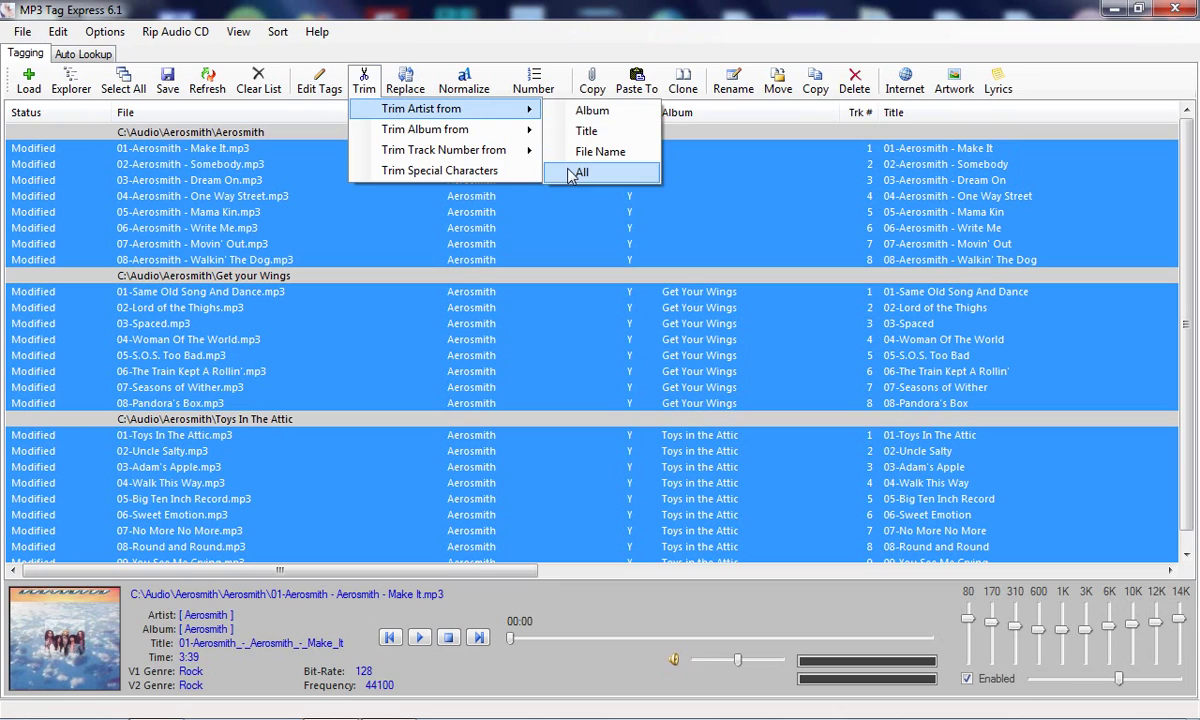
click(578, 173)
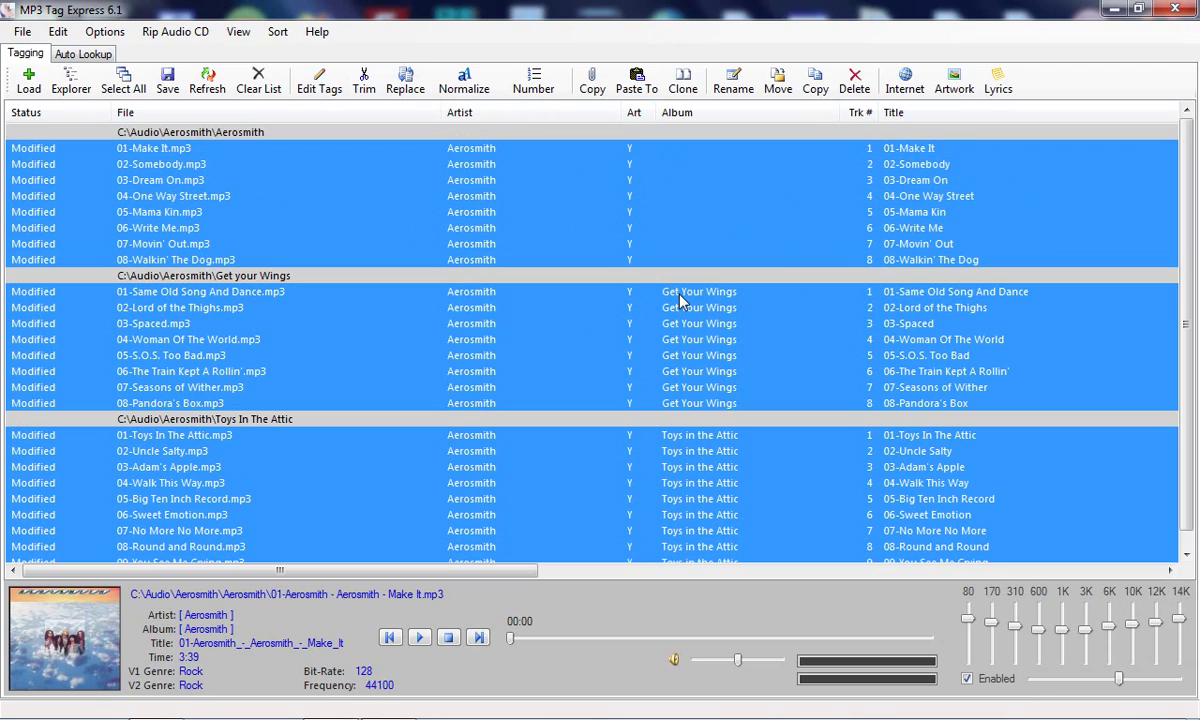
Copy the artist value Aerosmith from the 01-Make It track.
click(529, 150)
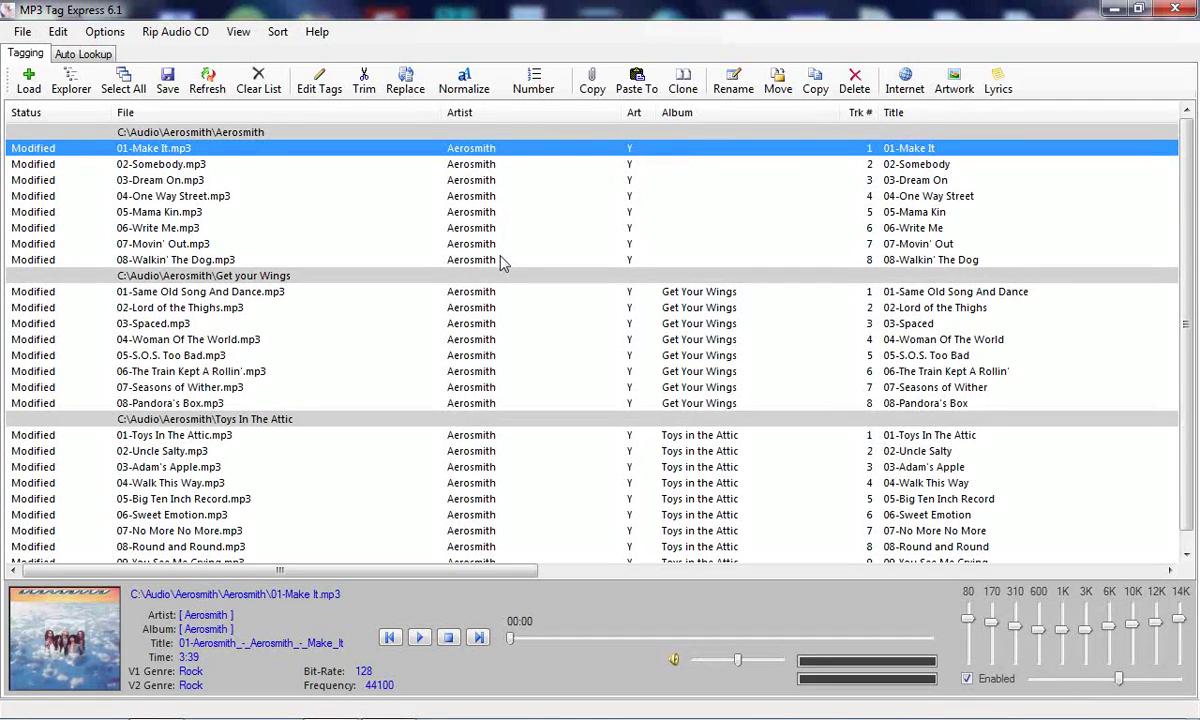
click(592, 84)
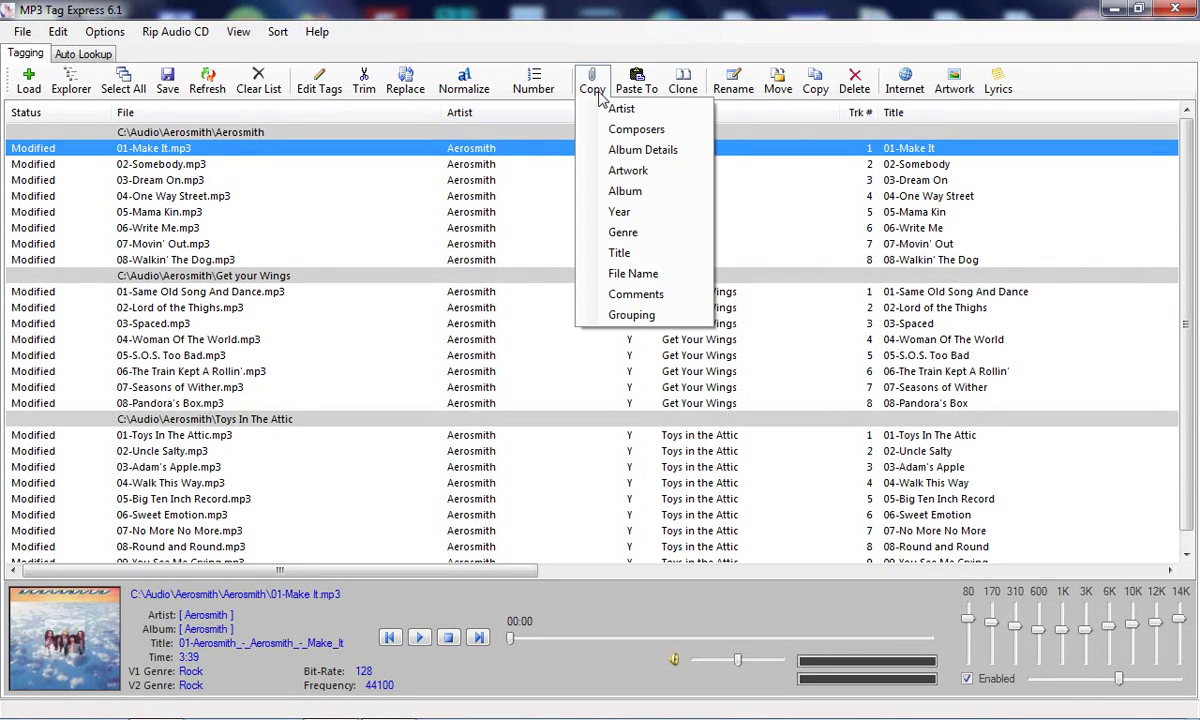
click(621, 108)
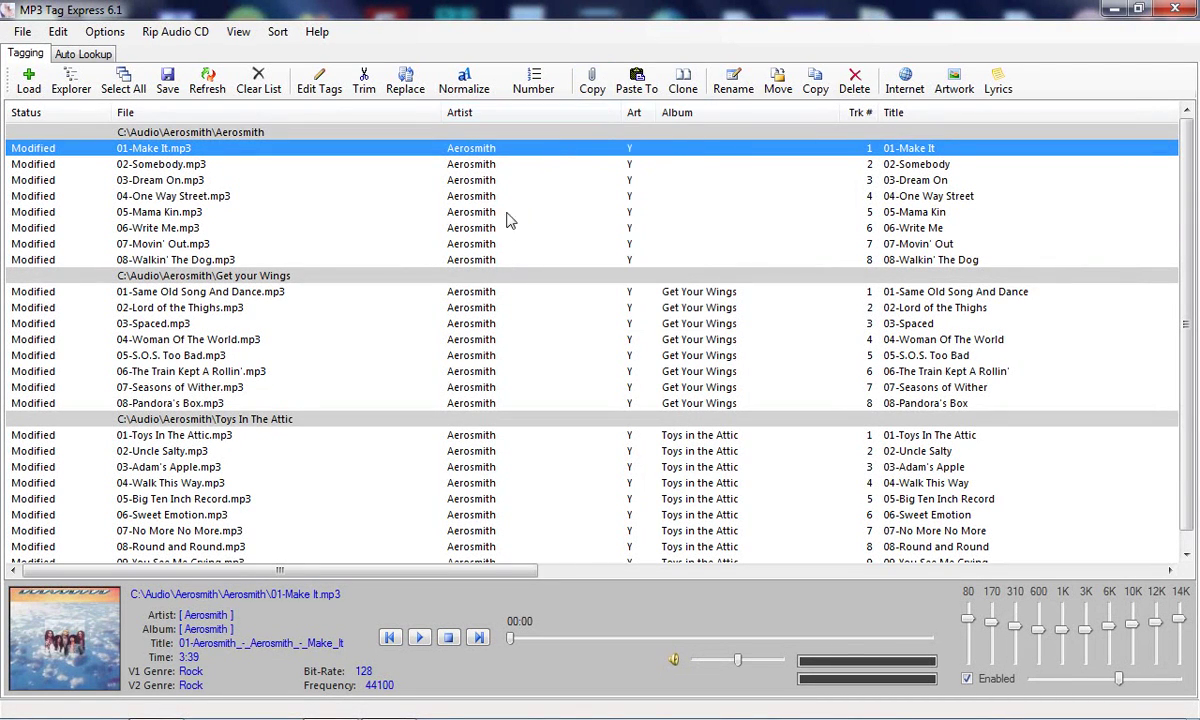
Paste Aerosmith into the Album tag of the eight Aerosmith folder tracks.
shift+click(442, 256)
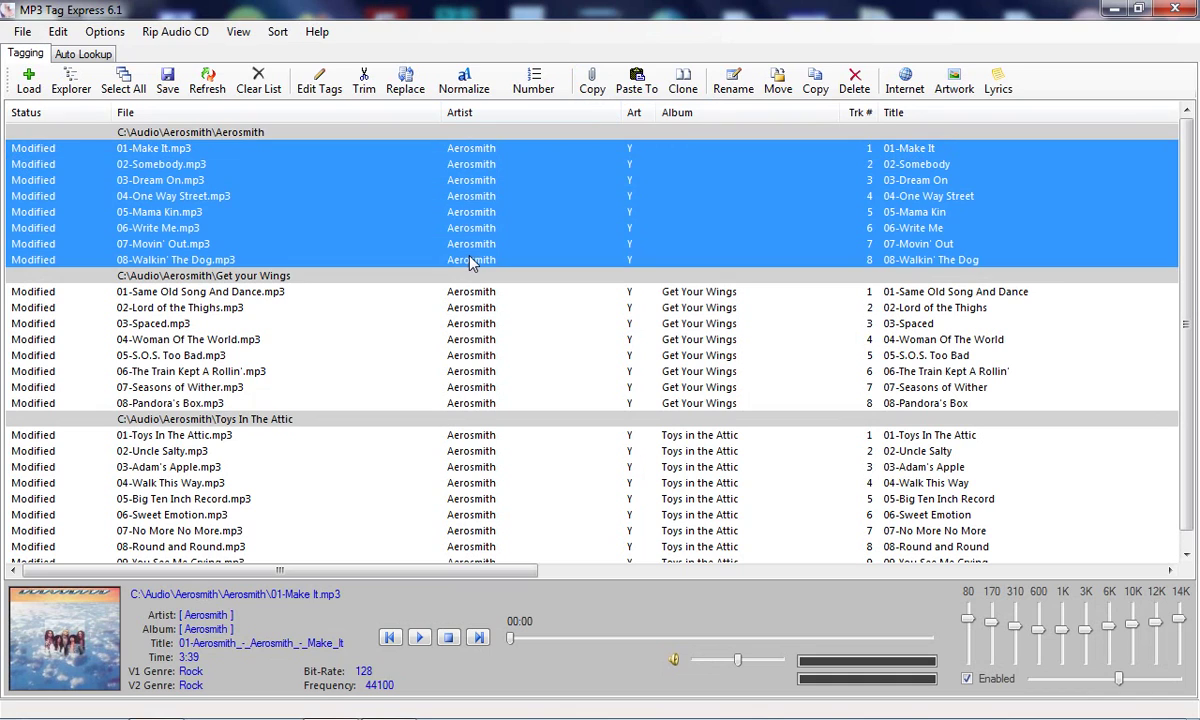
click(320, 86)
click(340, 150)
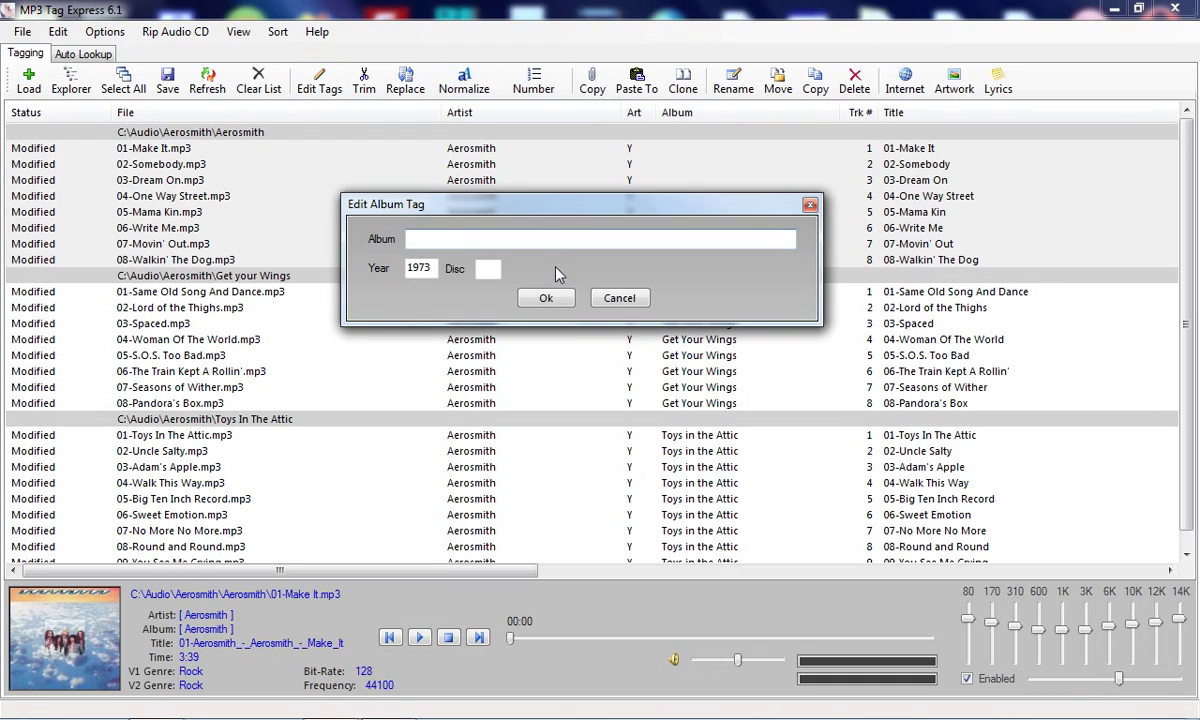
key(ctrl+v)
click(618, 299)
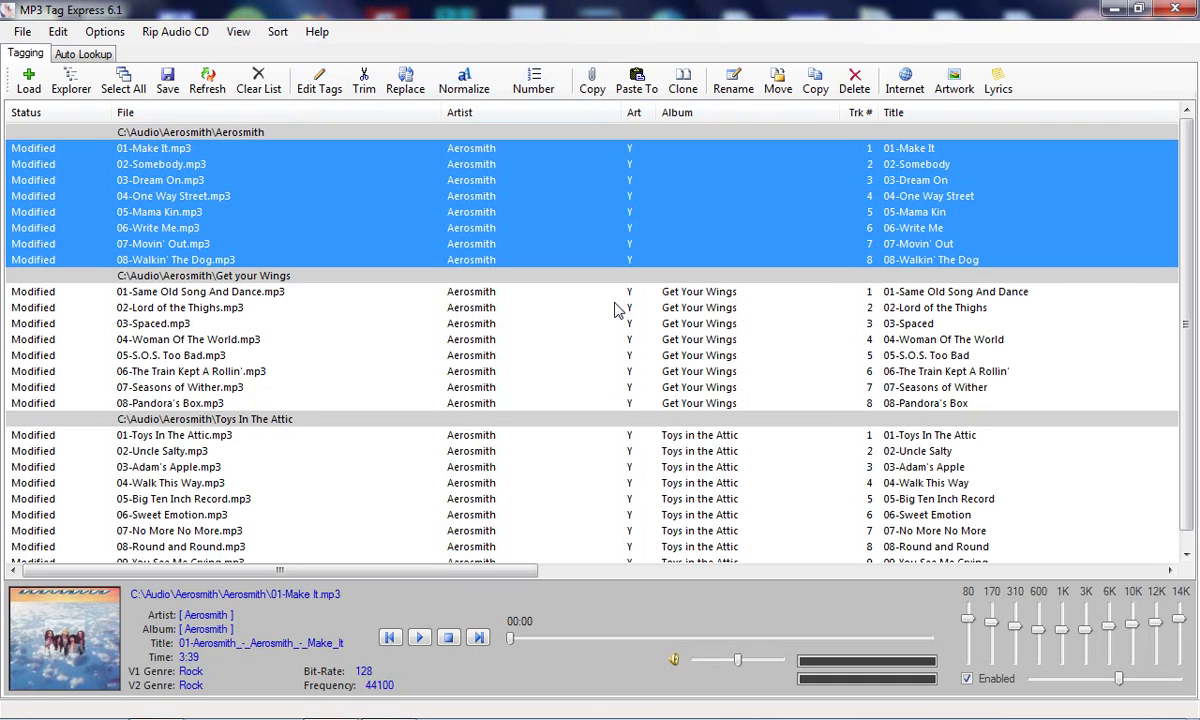
click(645, 82)
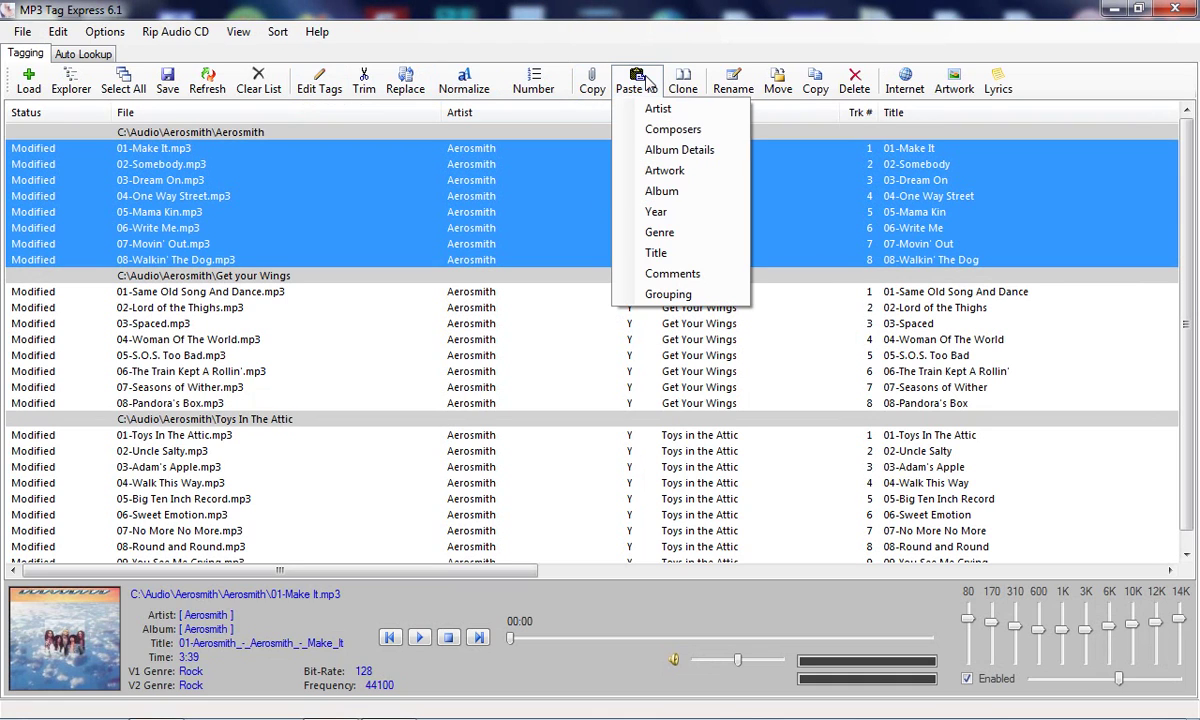
click(660, 192)
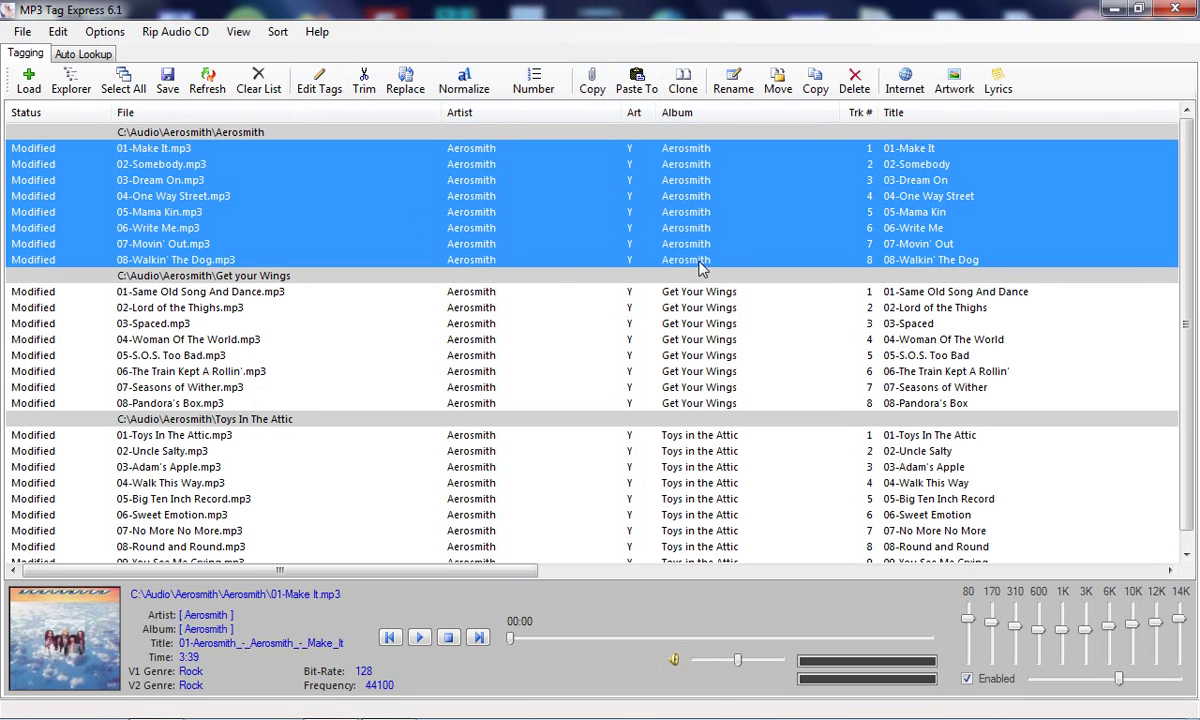
click(650, 146)
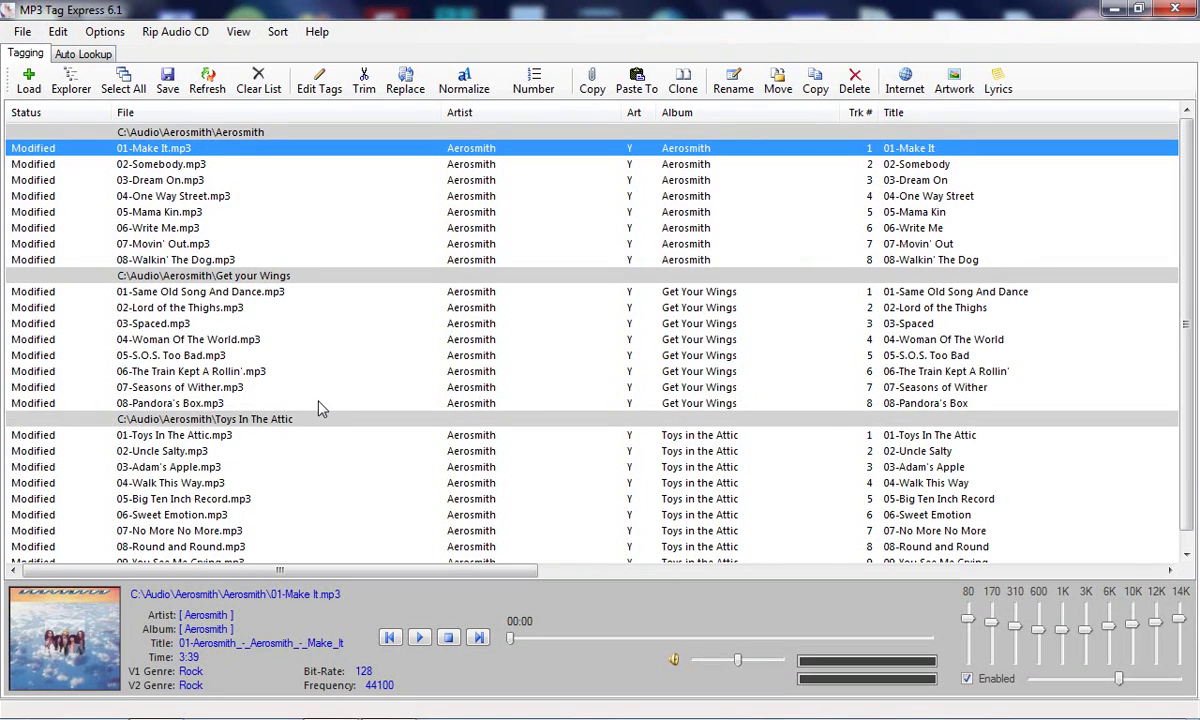
Strip track-number prefixes from all titles and file names (e.g. Make It.mp3) and save all 25 files.
click(133, 86)
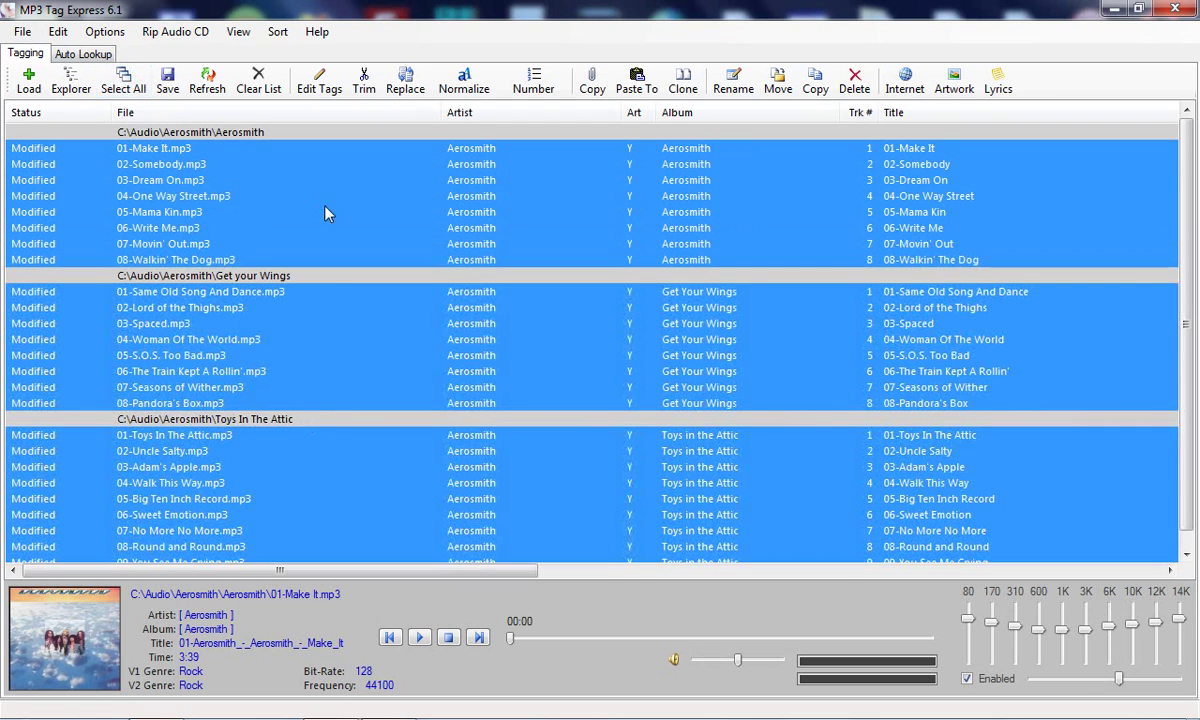
click(363, 86)
mouse_move(455, 152)
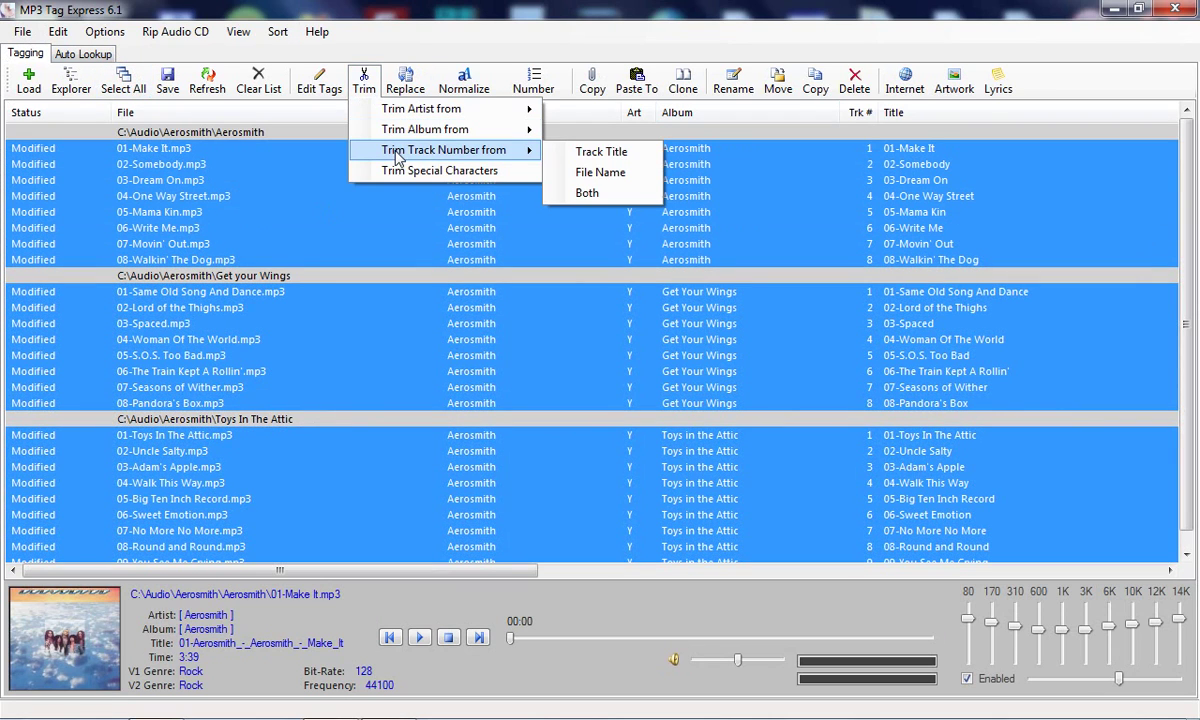
click(597, 199)
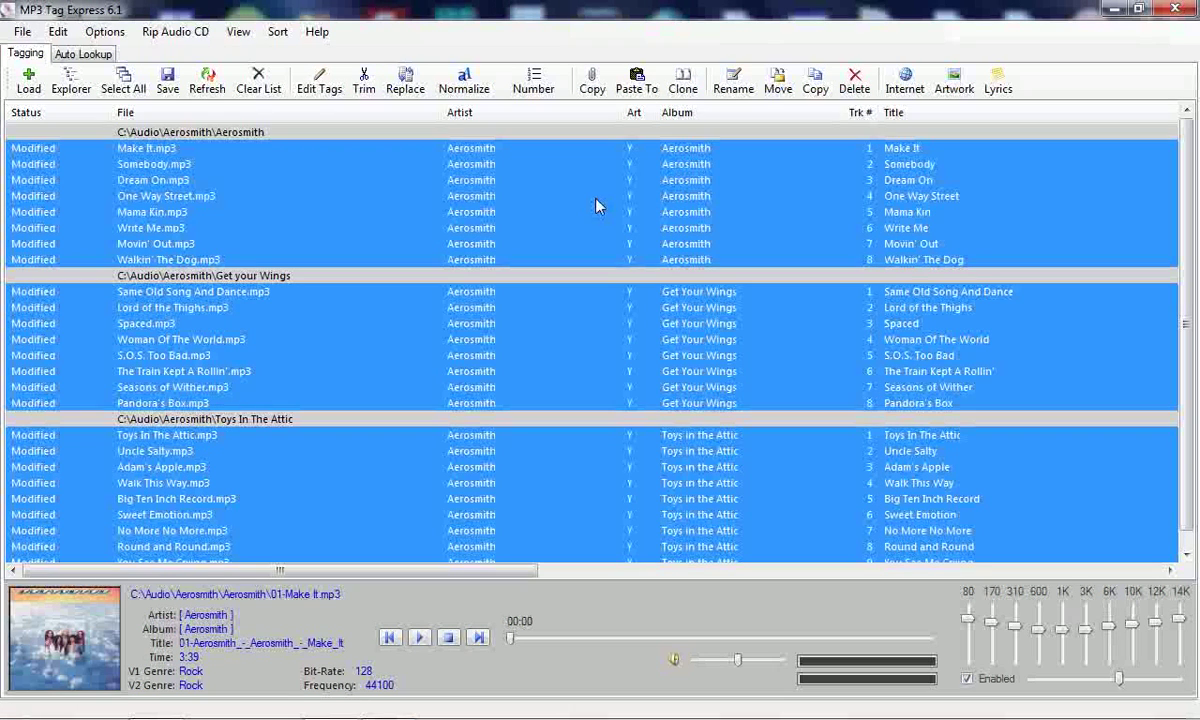
click(168, 82)
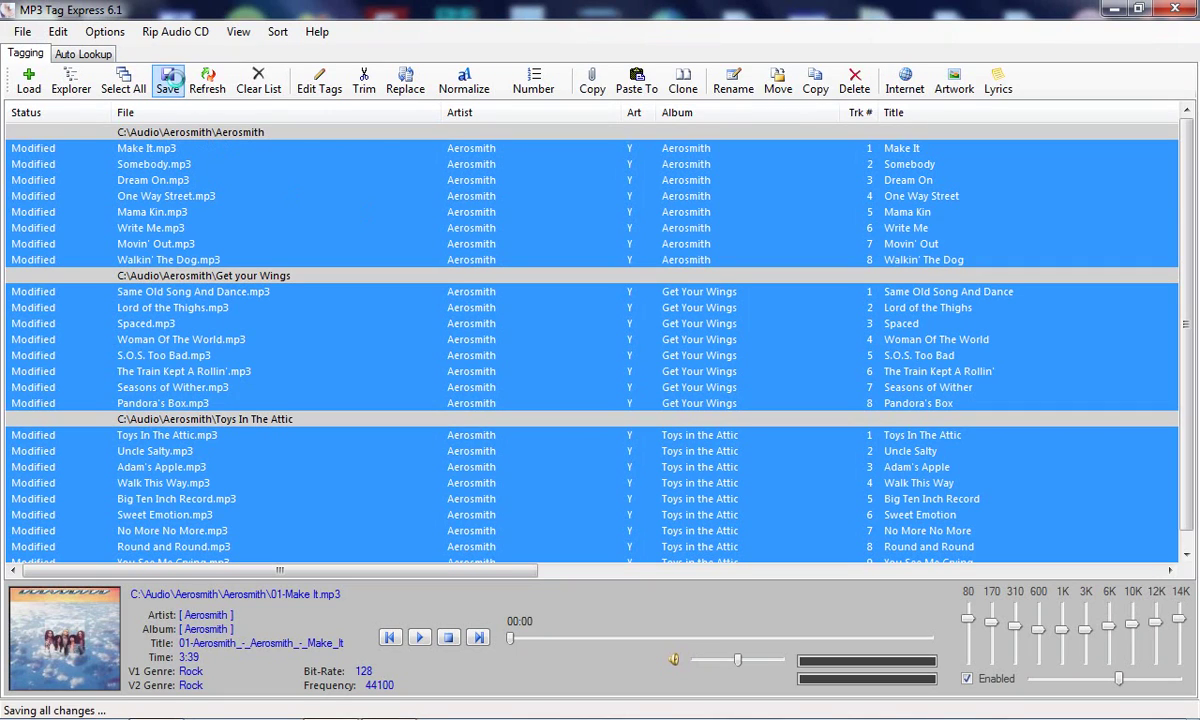